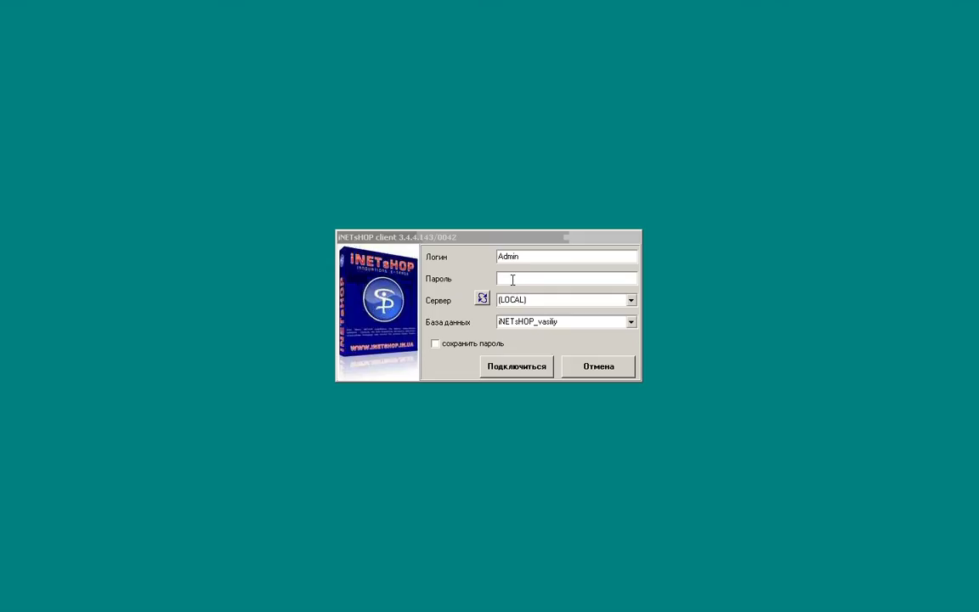
- Connect to the preselected local database as Admin and open the product groups directory in a maximized window
click(512, 364)
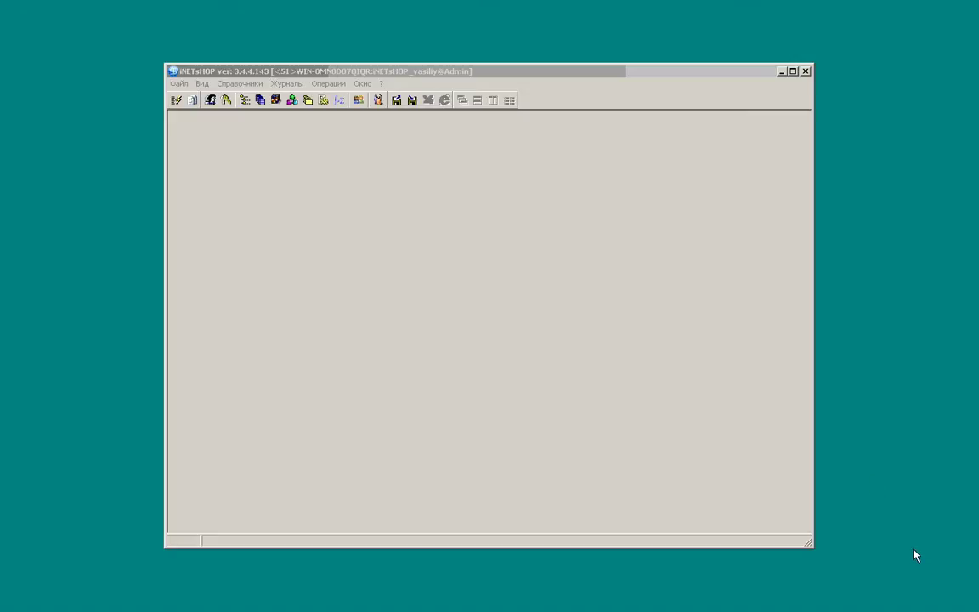
click(792, 73)
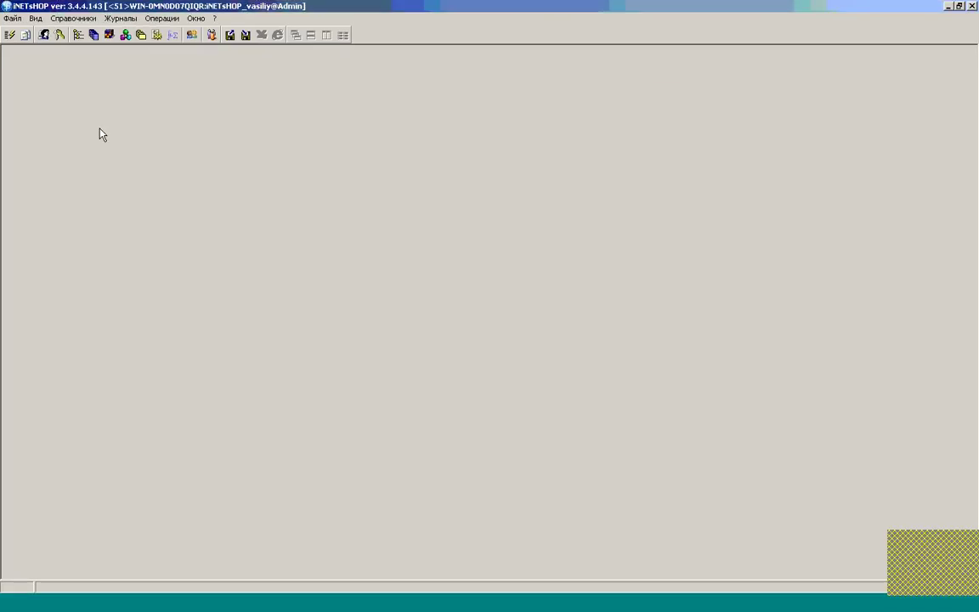
click(67, 21)
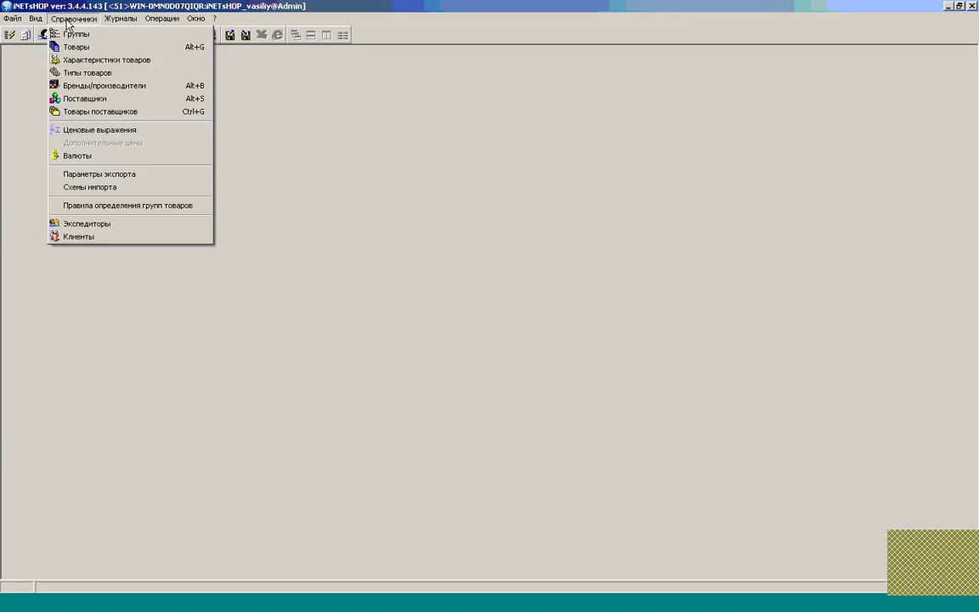
click(74, 34)
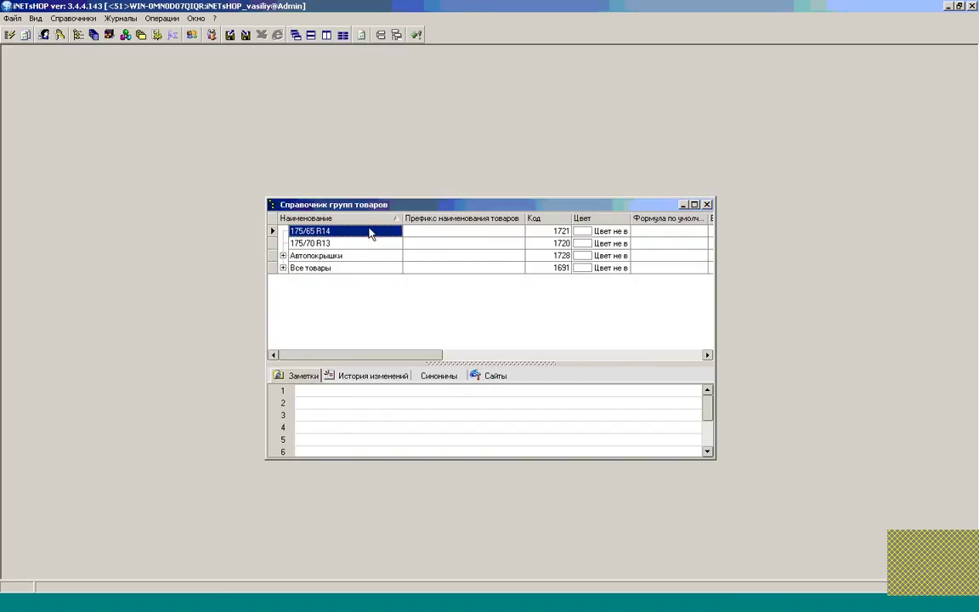
click(693, 205)
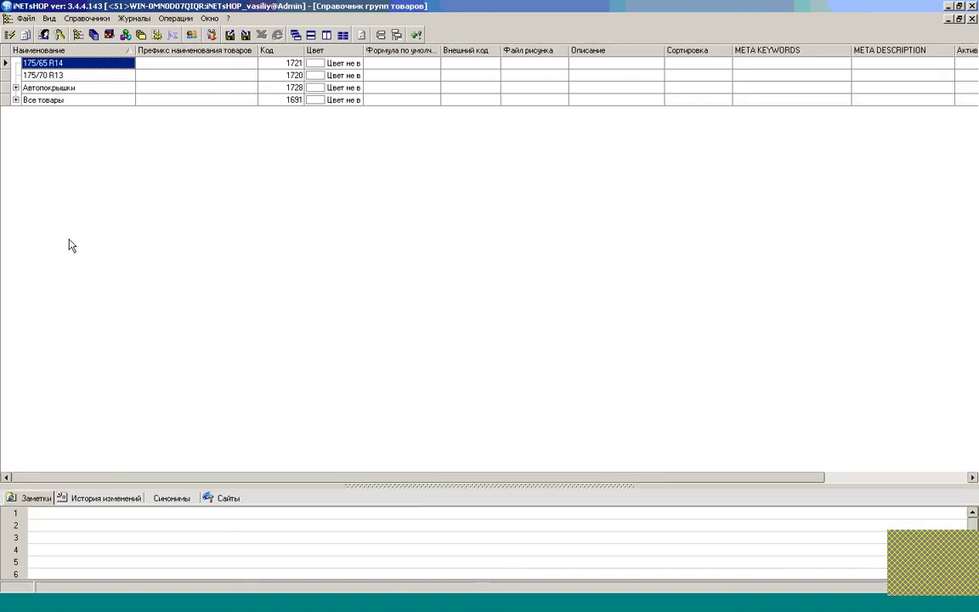
- Add a new product group named "Все товары" to the groups directory
click(416, 36)
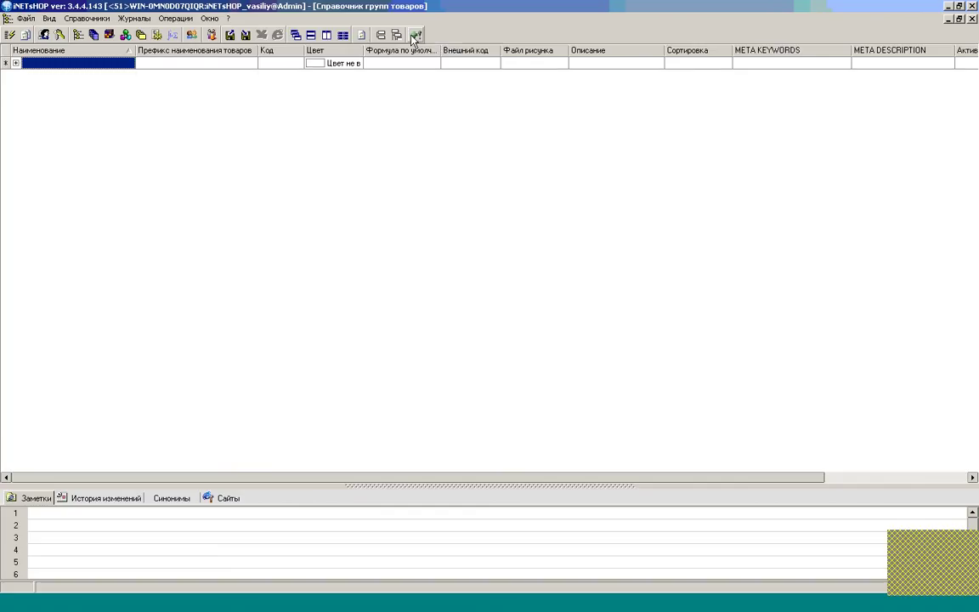
click(94, 62)
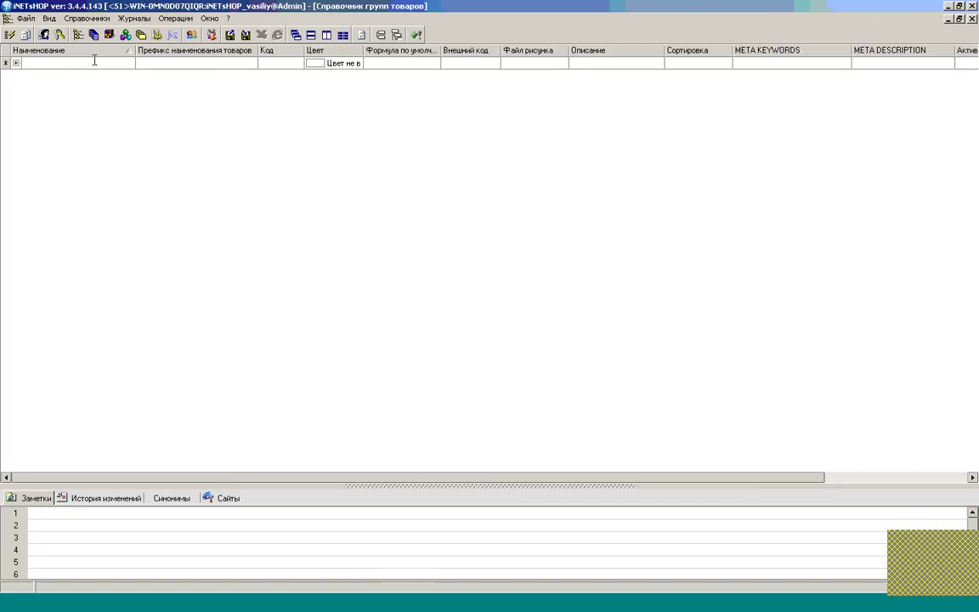
text(Все)
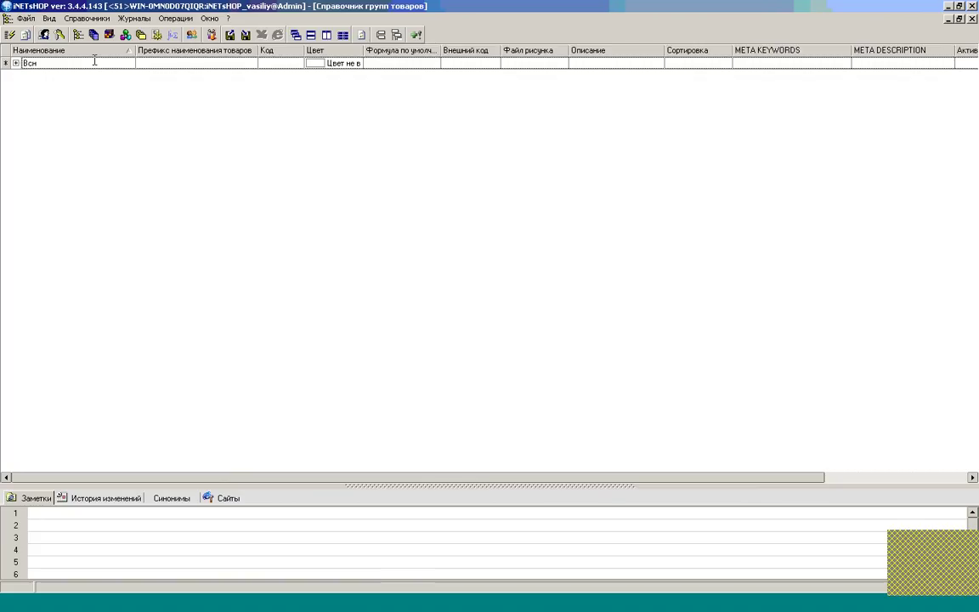
text( товар)
text(ы)
- Add another product group named "Бытовая техника"
click(76, 65)
text(Бытовая техника)
key(Return)
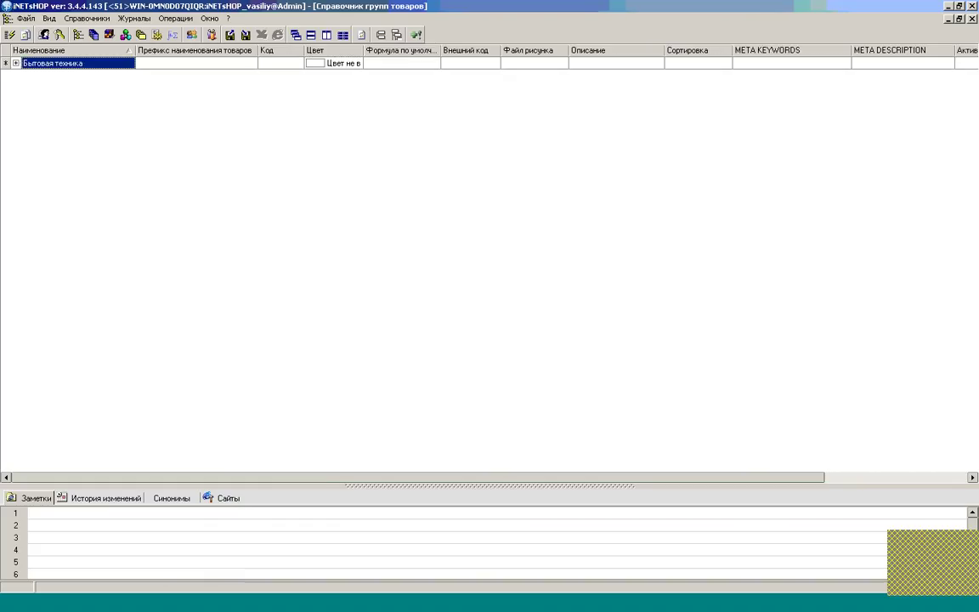
- Add a product group named "Кухонная техника" and return to the full group list
click(416, 37)
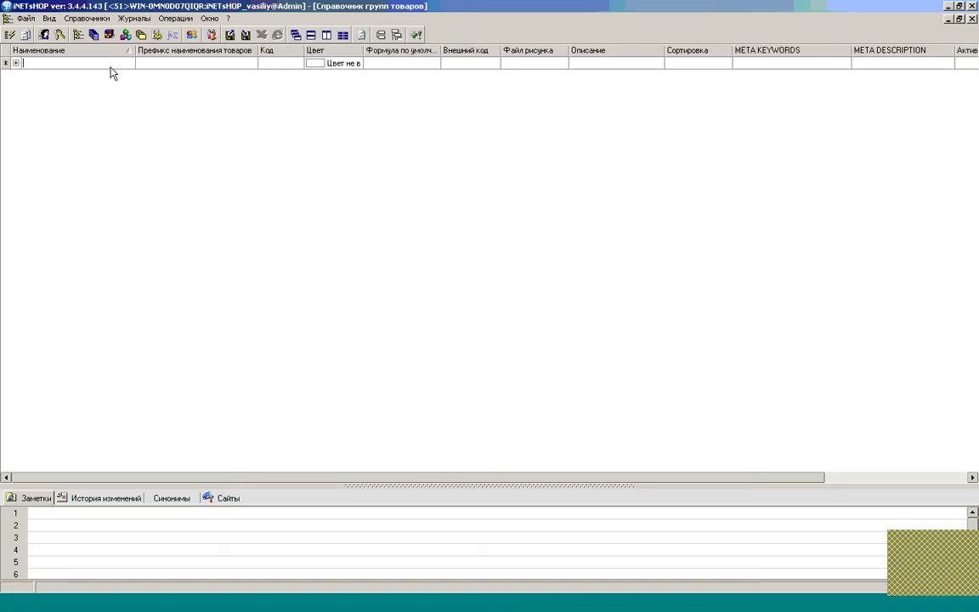
text(Ку)
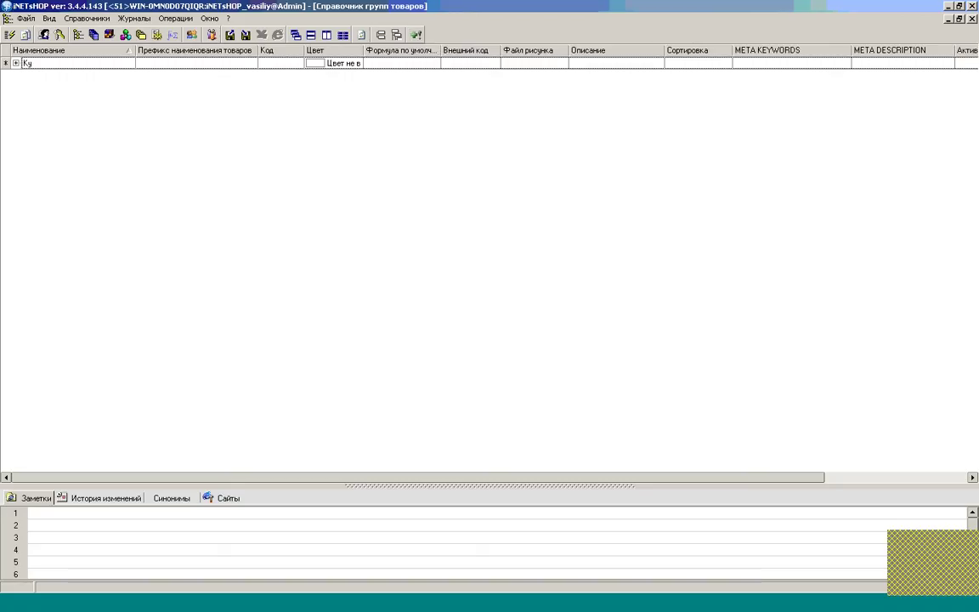
text(хонная техника)
key(Return)
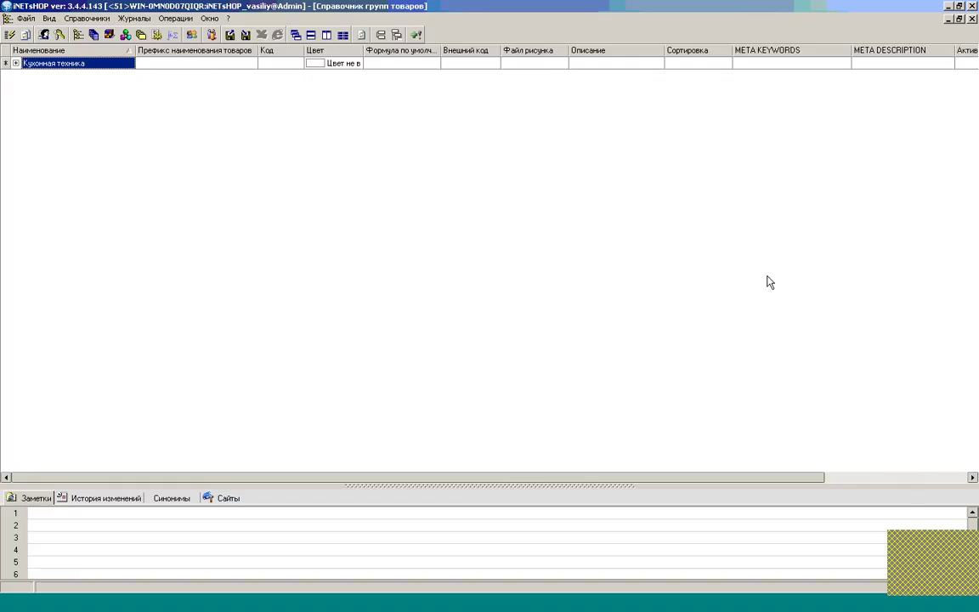
click(16, 64)
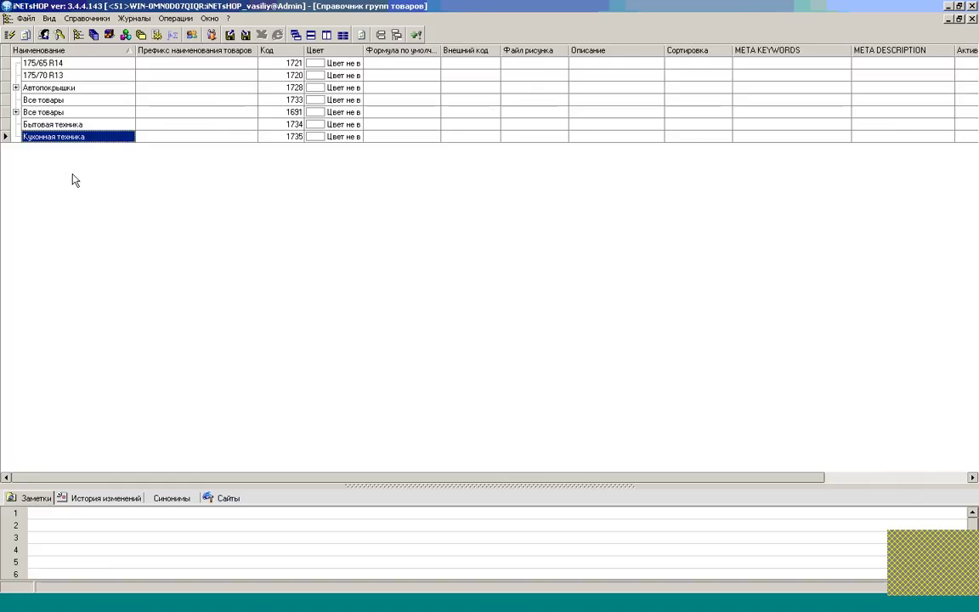
- Nest "Бытовая техника" under the new "Все товары" group with code 1733, and "Кухонная техника" under "Бытовая техника"
click(41, 126)
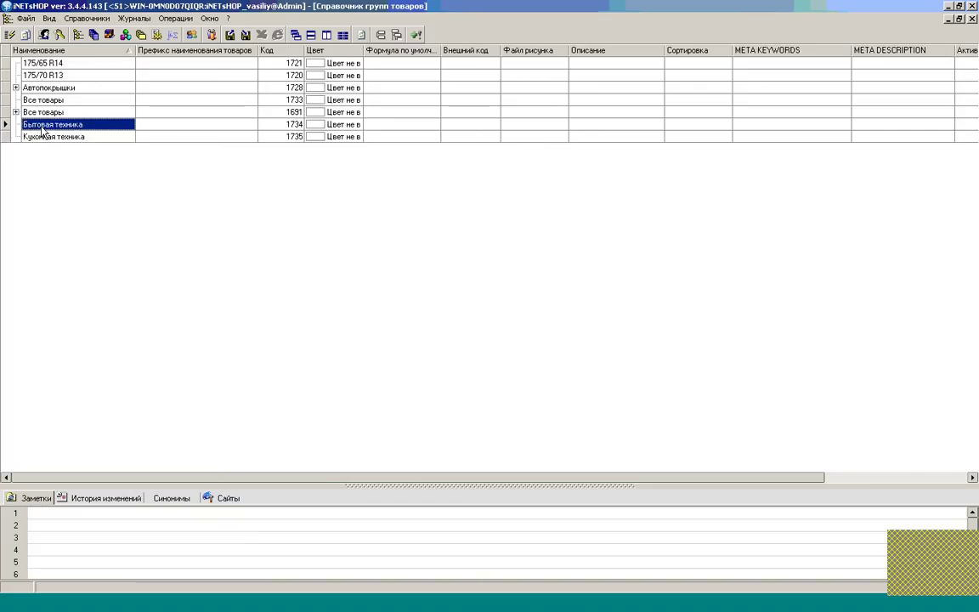
drag(41, 128, 49, 103)
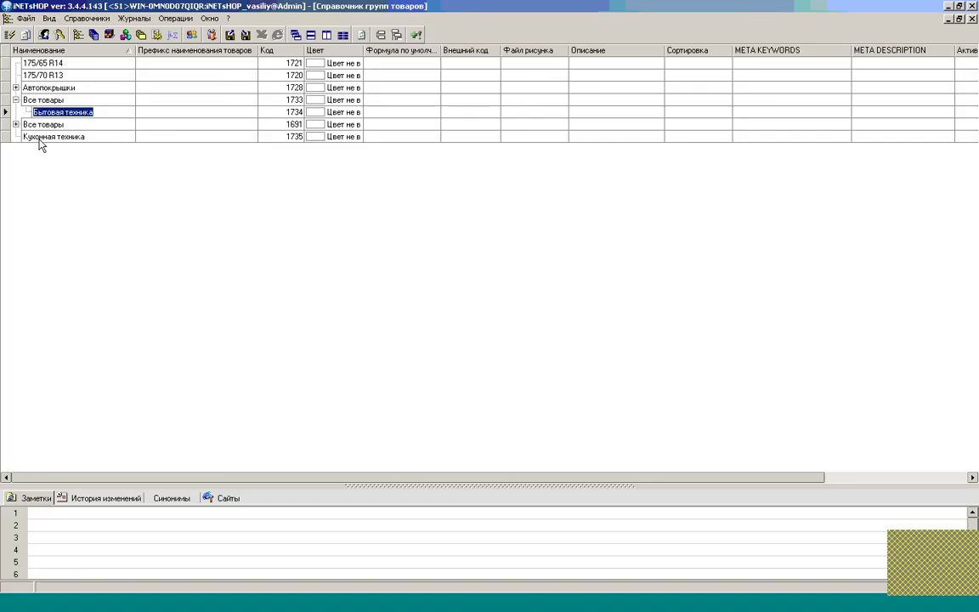
drag(39, 141, 63, 118)
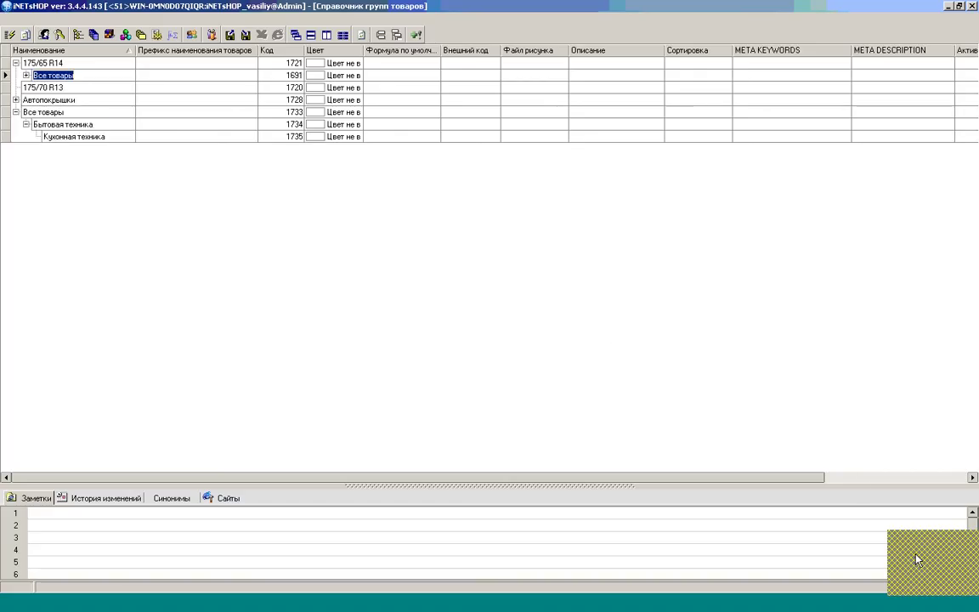
- Add a product group named "1" at the root level of the directory
click(417, 35)
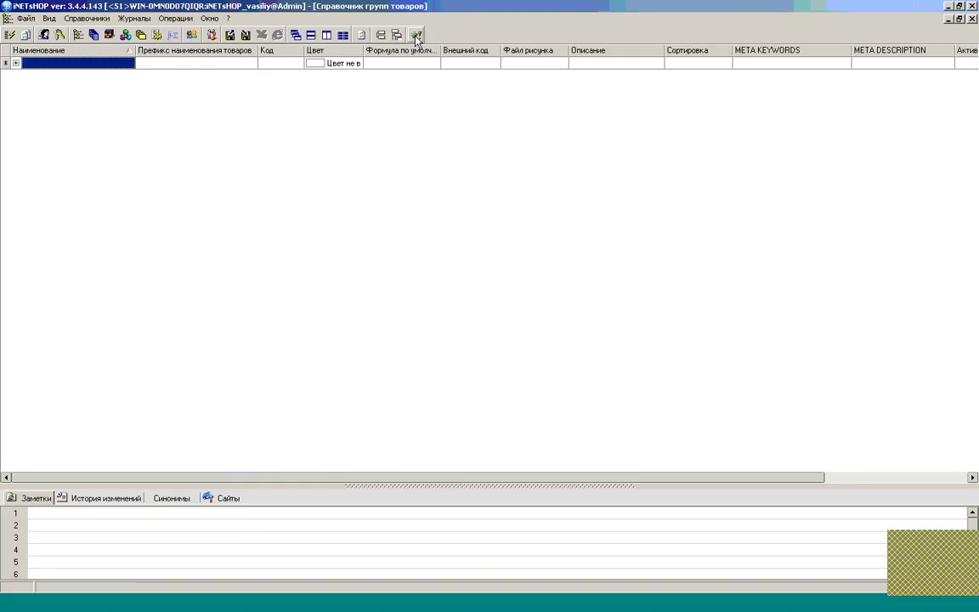
click(97, 63)
text(1)
key(Return)
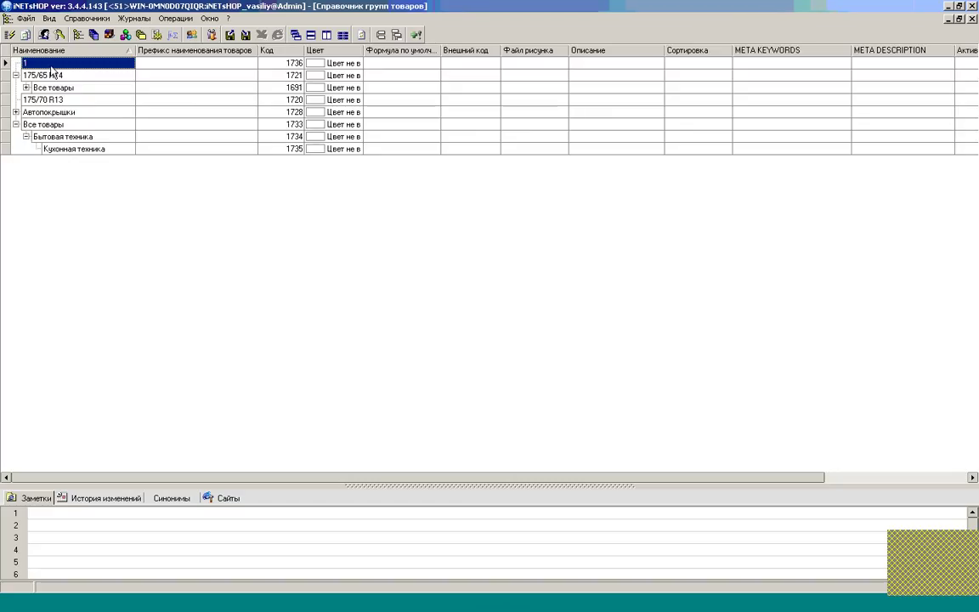
- Delete the product group "1" from the directory
click(54, 88)
click(53, 64)
click(52, 65)
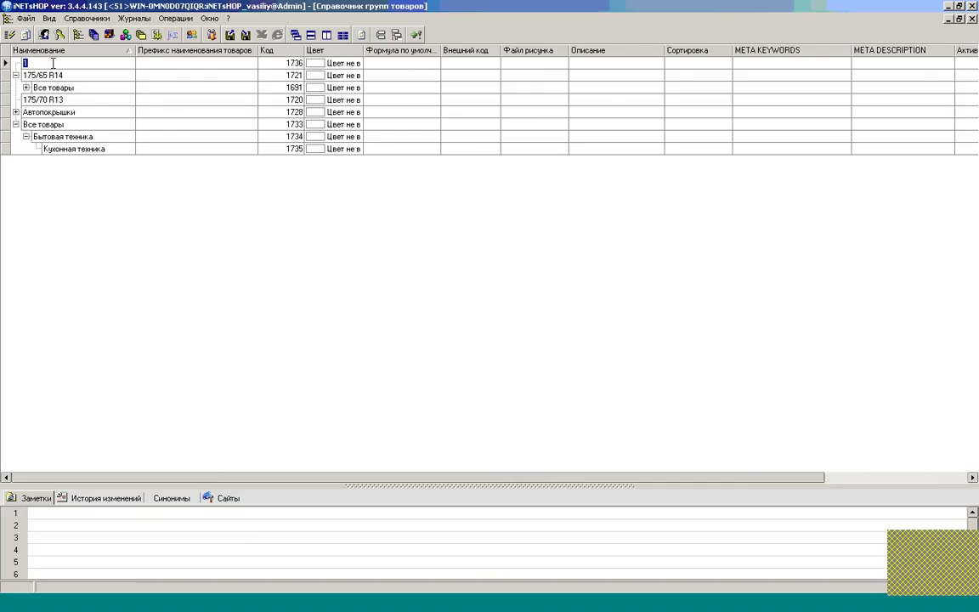
key(BackSpace)
key(Escape)
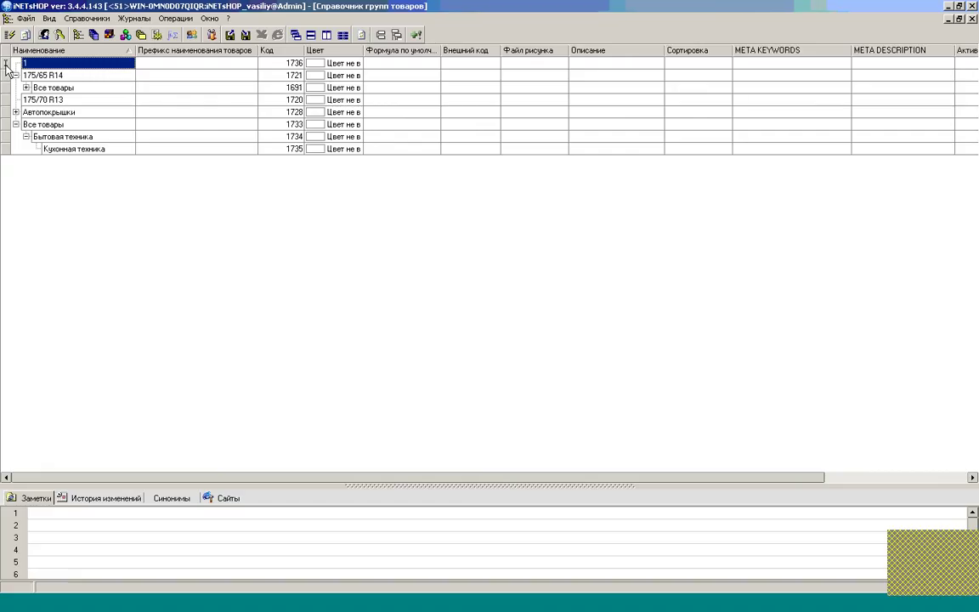
key(Delete)
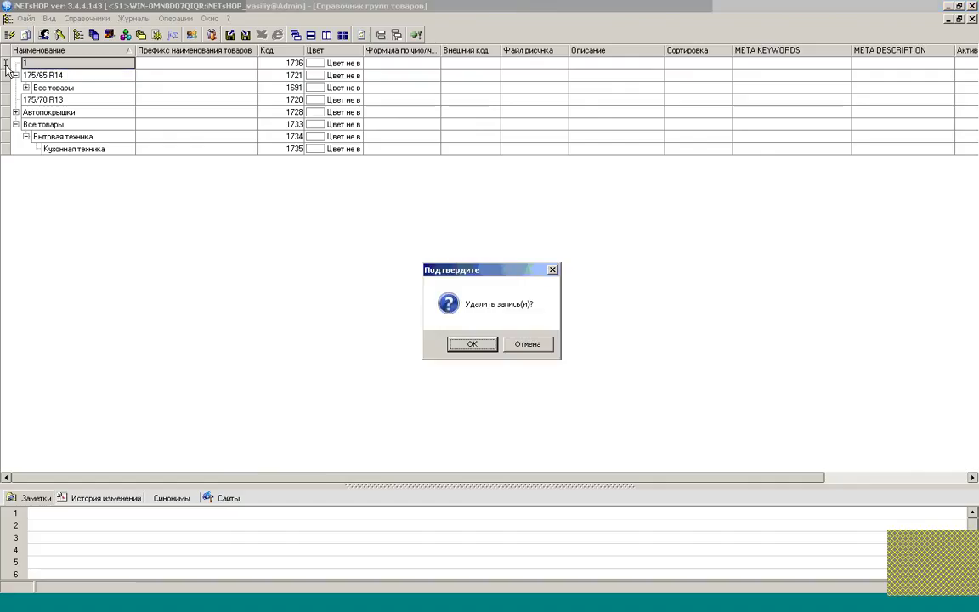
key(Return)
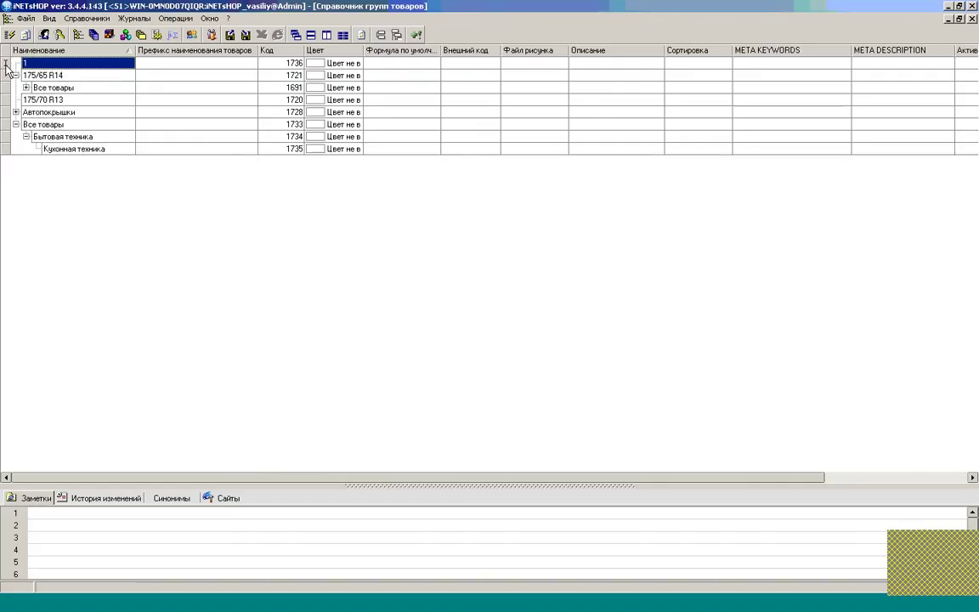
- Try to delete the old "Все товары" group nested under "175/65 R14"
key(Delete)
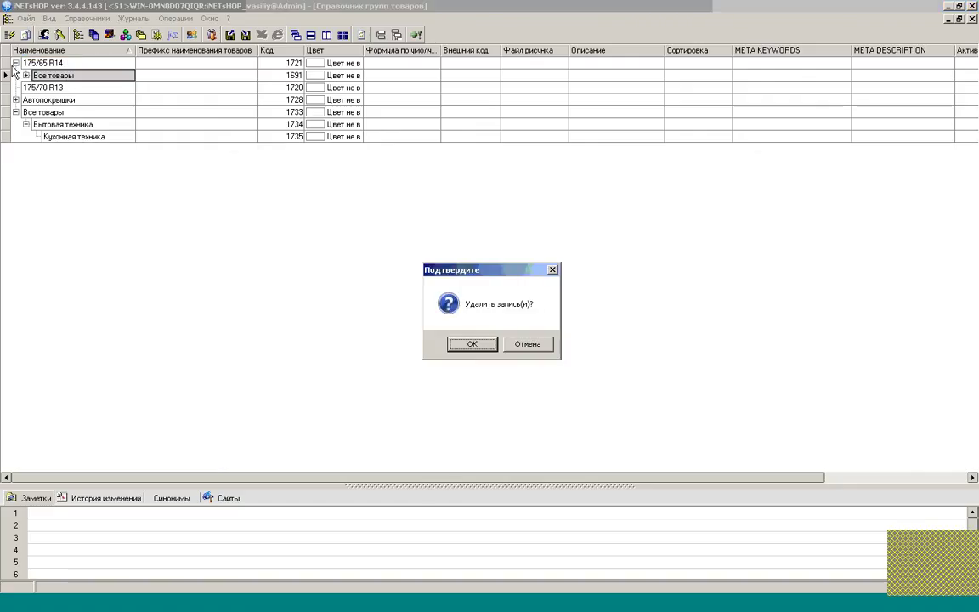
click(478, 347)
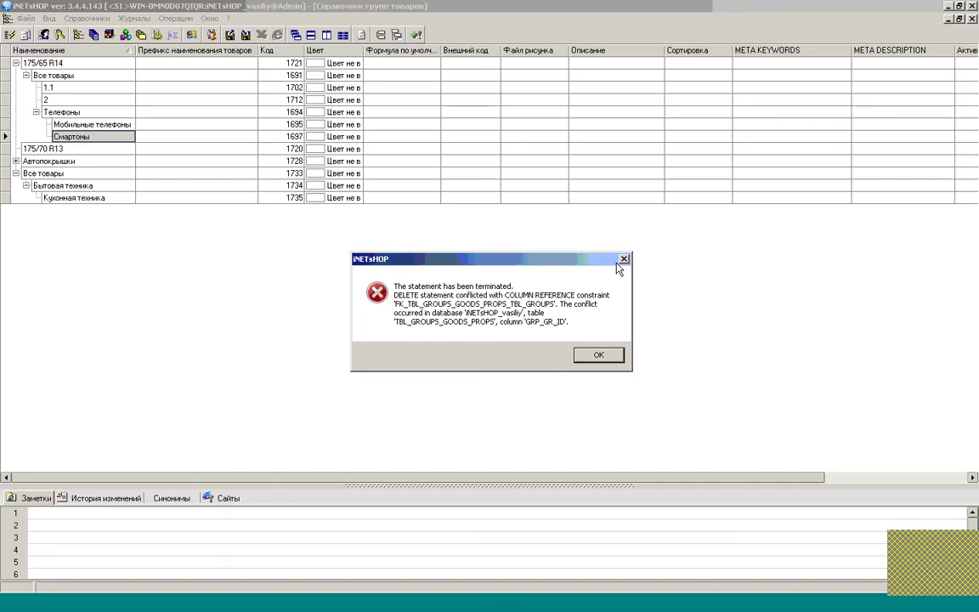
key(Return)
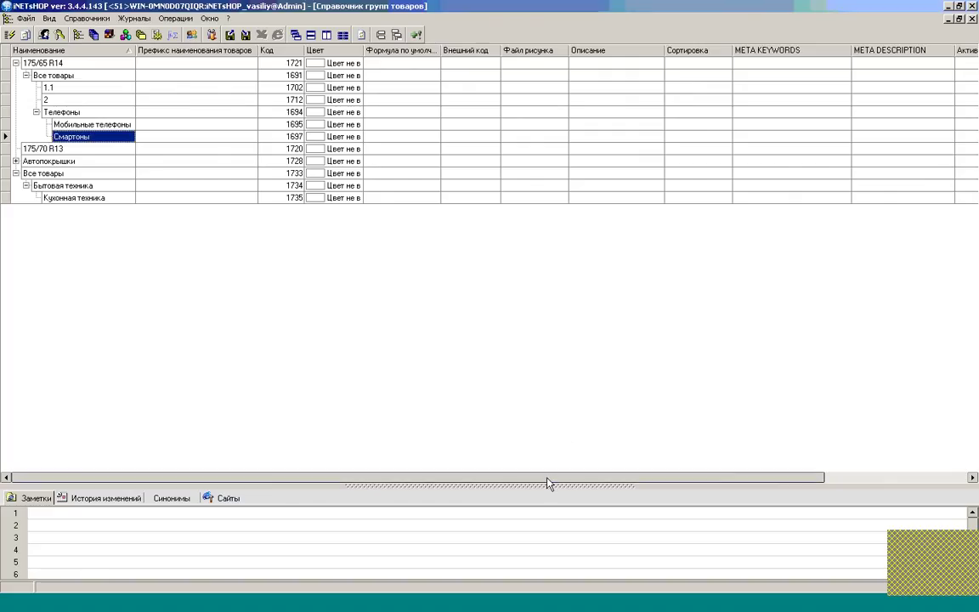
- Move the "Активен" and "Количество товаров" columns between "Описание" and "Сортировка", with "Активен" first
drag(546, 477, 674, 464)
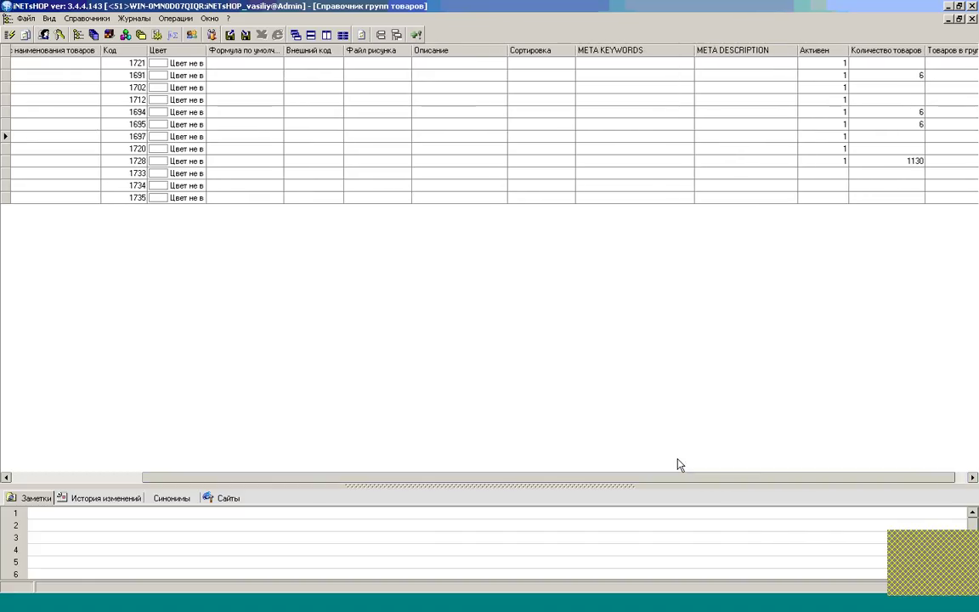
drag(901, 53, 295, 83)
drag(884, 54, 519, 66)
click(888, 54)
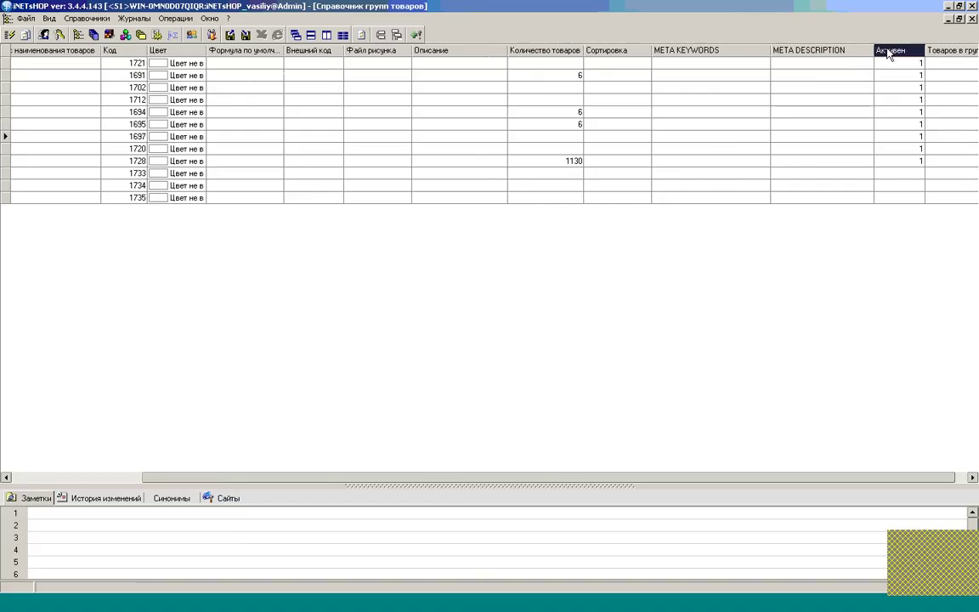
drag(888, 53, 512, 64)
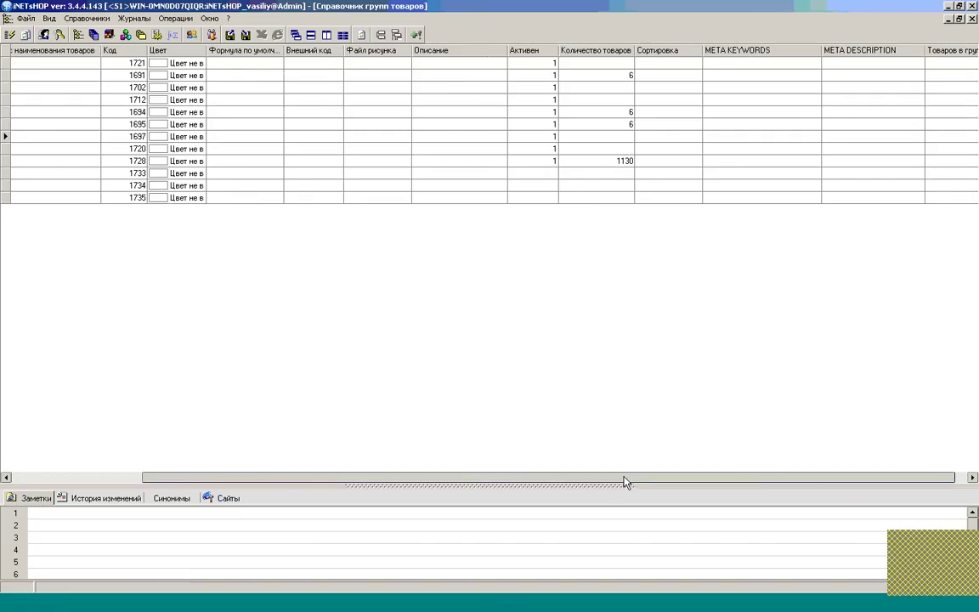
drag(620, 472, 636, 481)
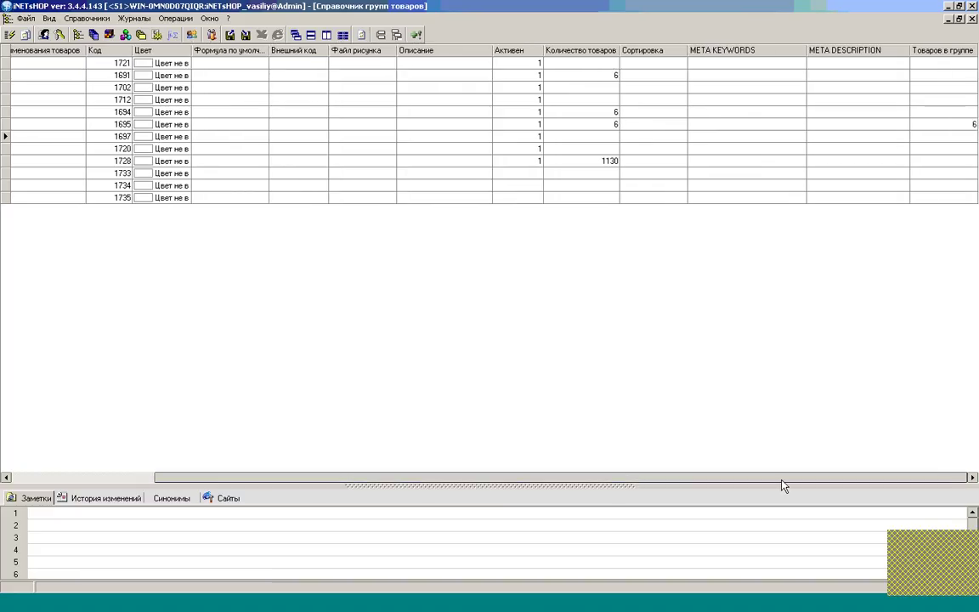
drag(782, 479, 553, 481)
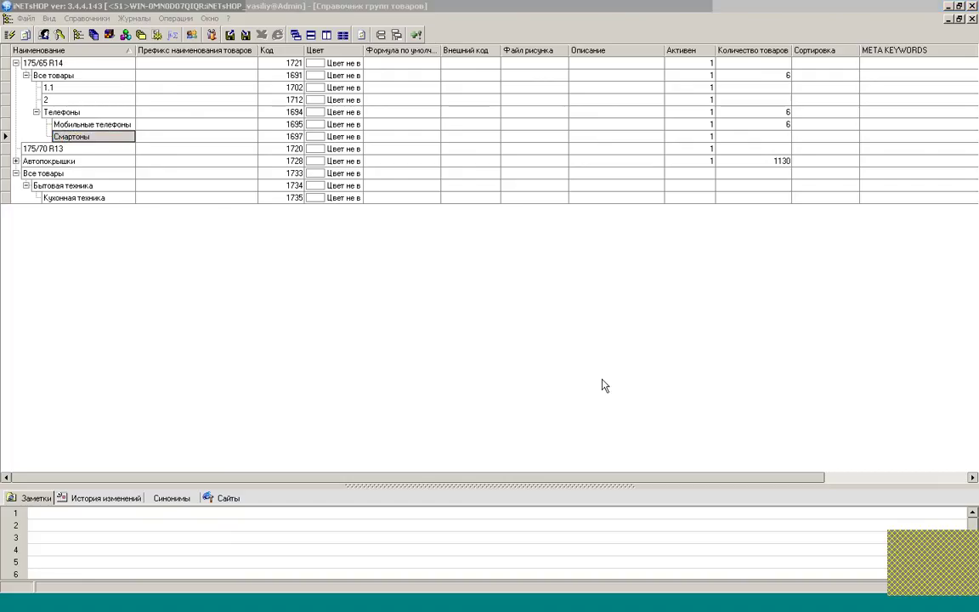
click(433, 480)
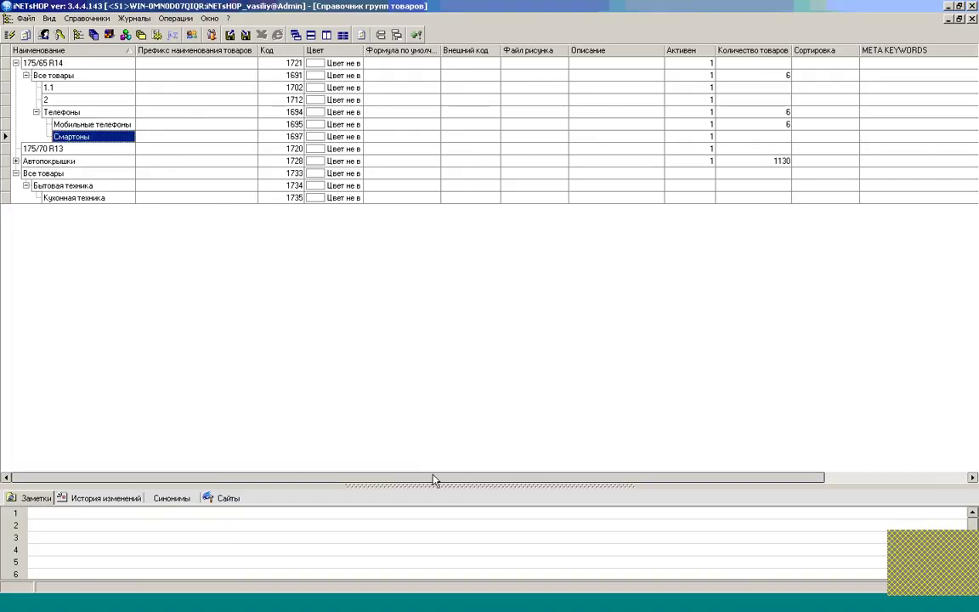
drag(433, 480, 314, 499)
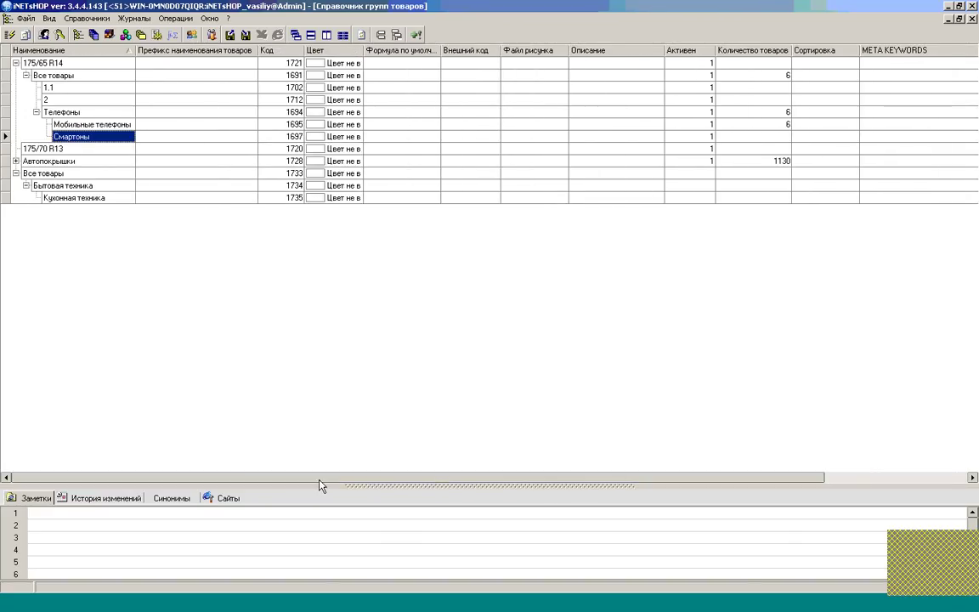